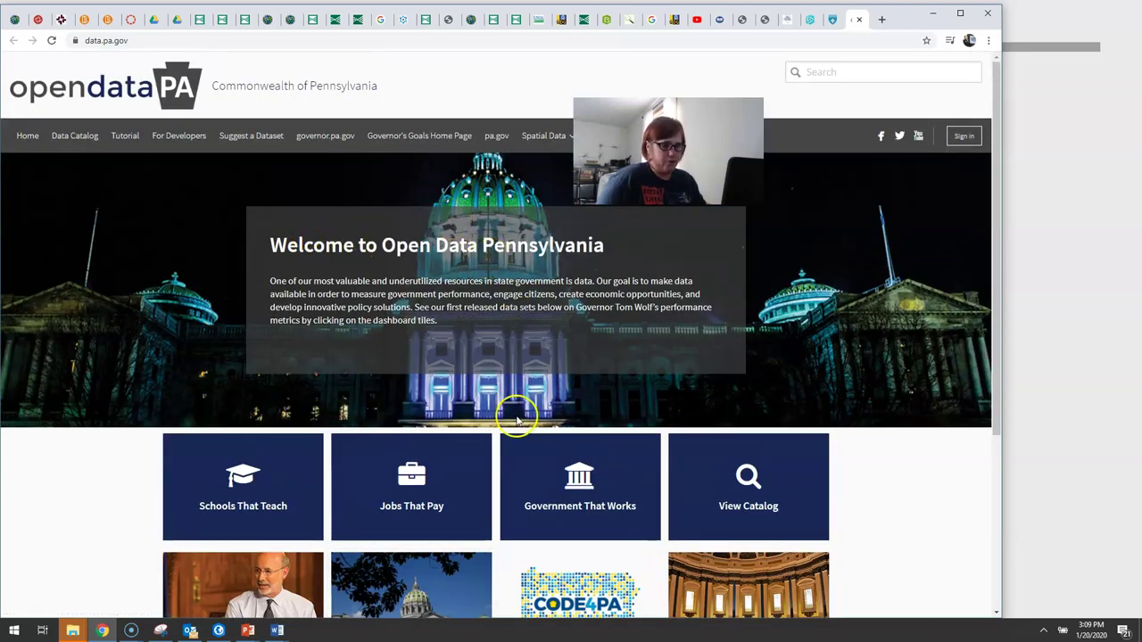
Open the Data Catalog on the Open Data Pennsylvania site and look through its filters and listed data assets.
scroll(516, 419, down, 3)
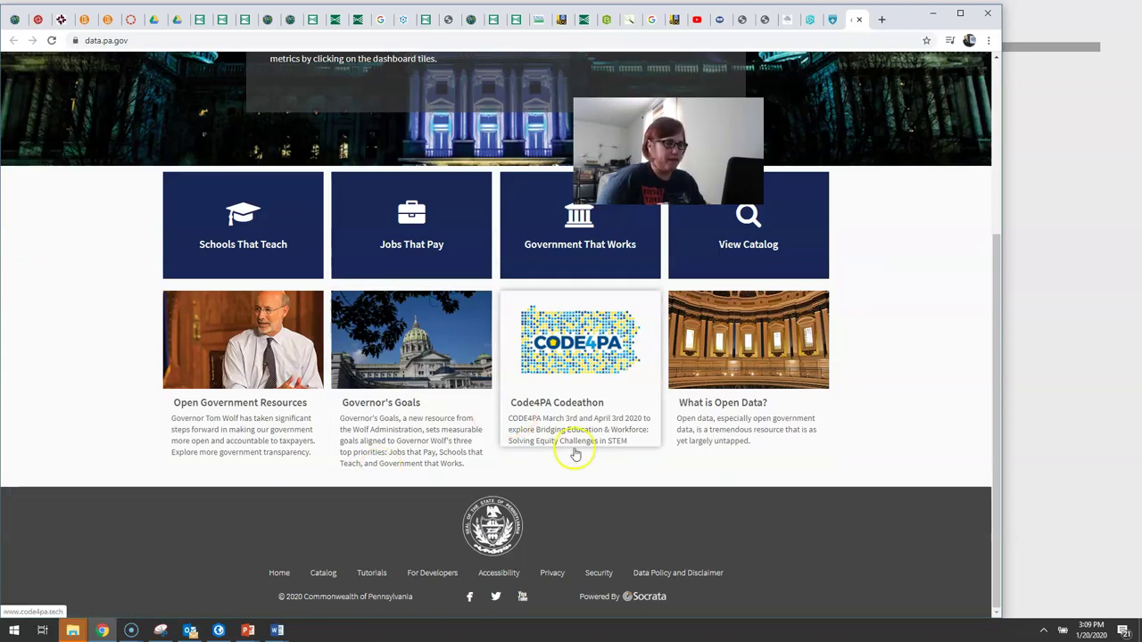
scroll(752, 459, up, 3)
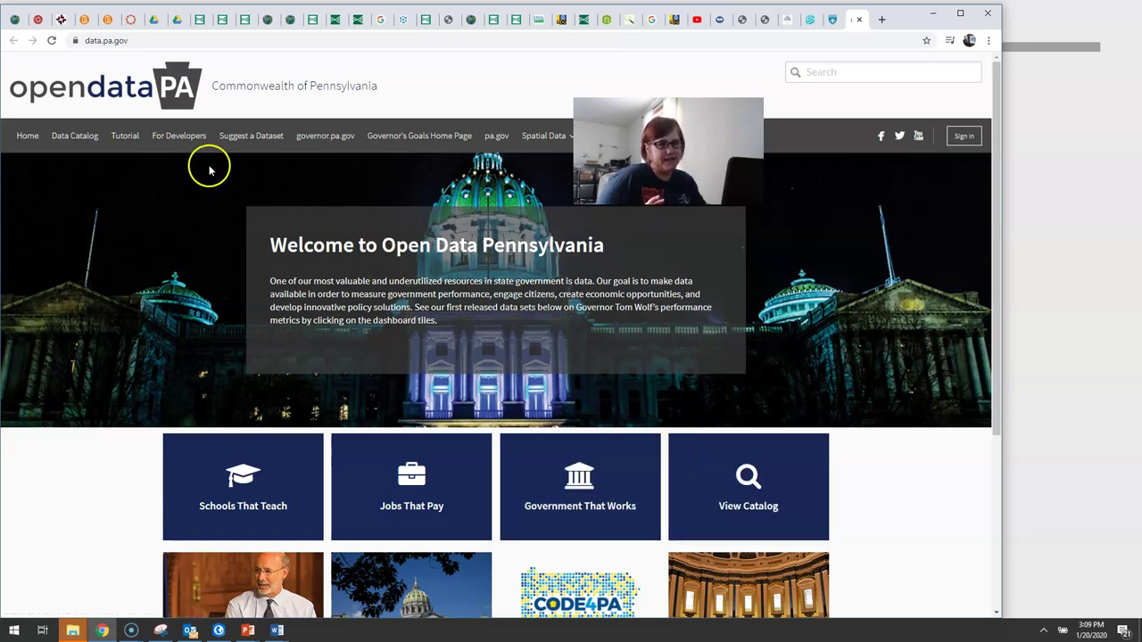
click(75, 143)
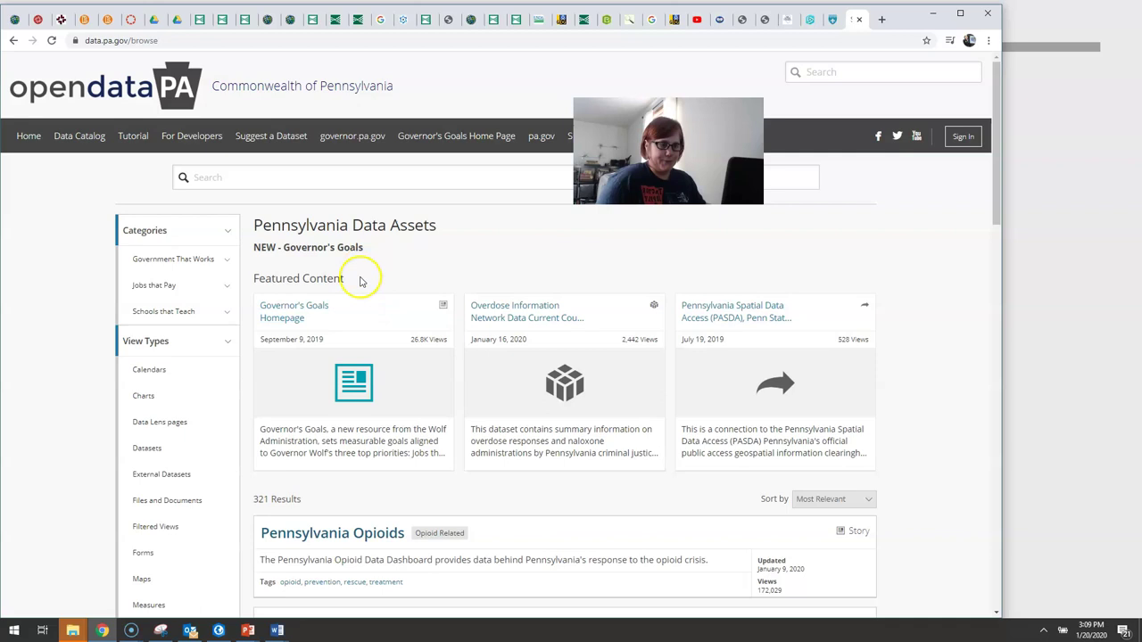
scroll(357, 412, down, 3)
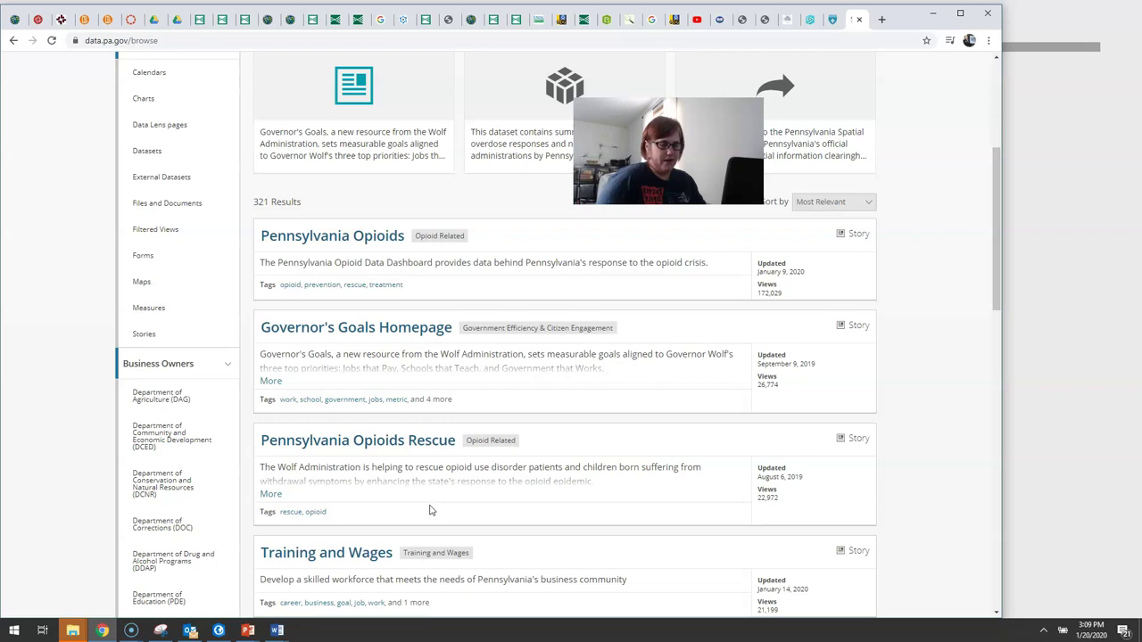
scroll(408, 451, down, 3)
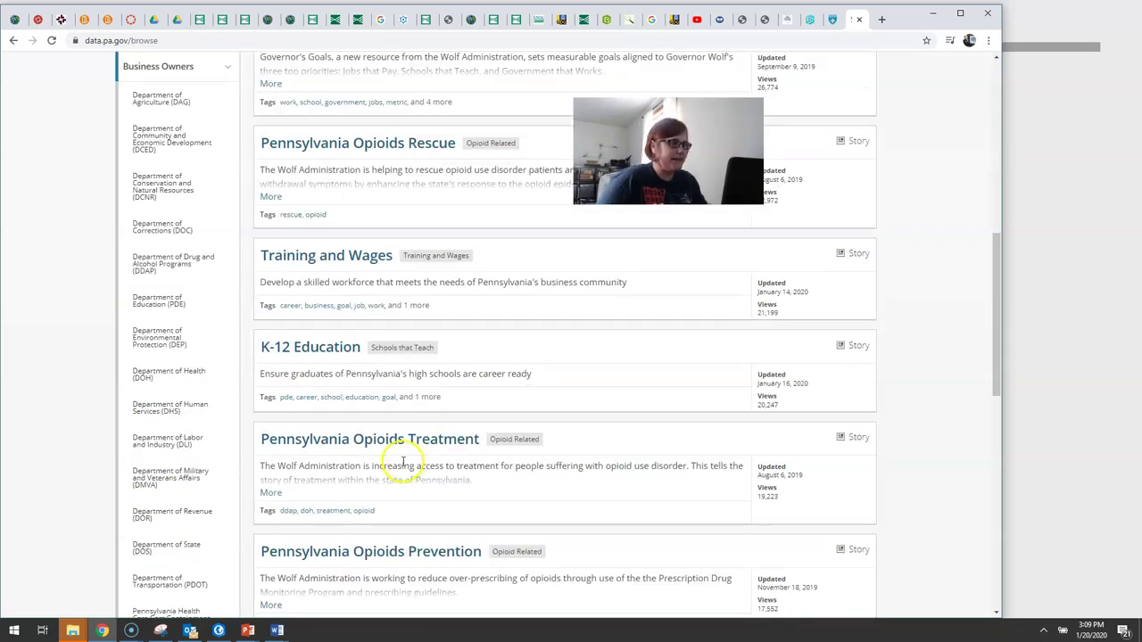
scroll(405, 460, down, 3)
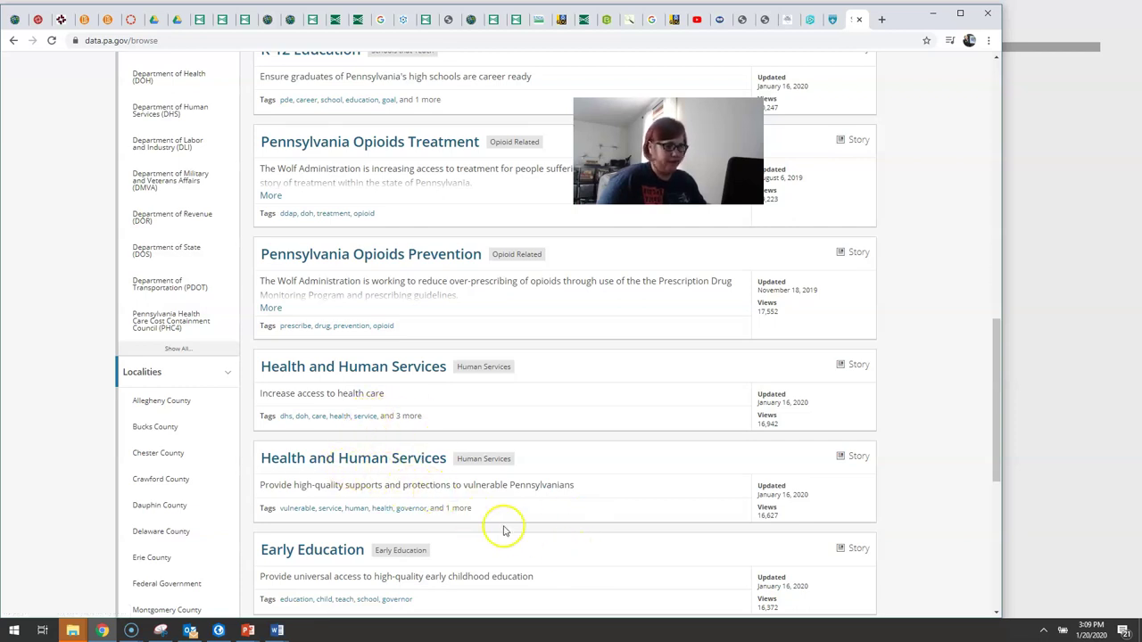
scroll(500, 528, down, 2)
scroll(360, 357, up, 2)
scroll(359, 357, up, 7)
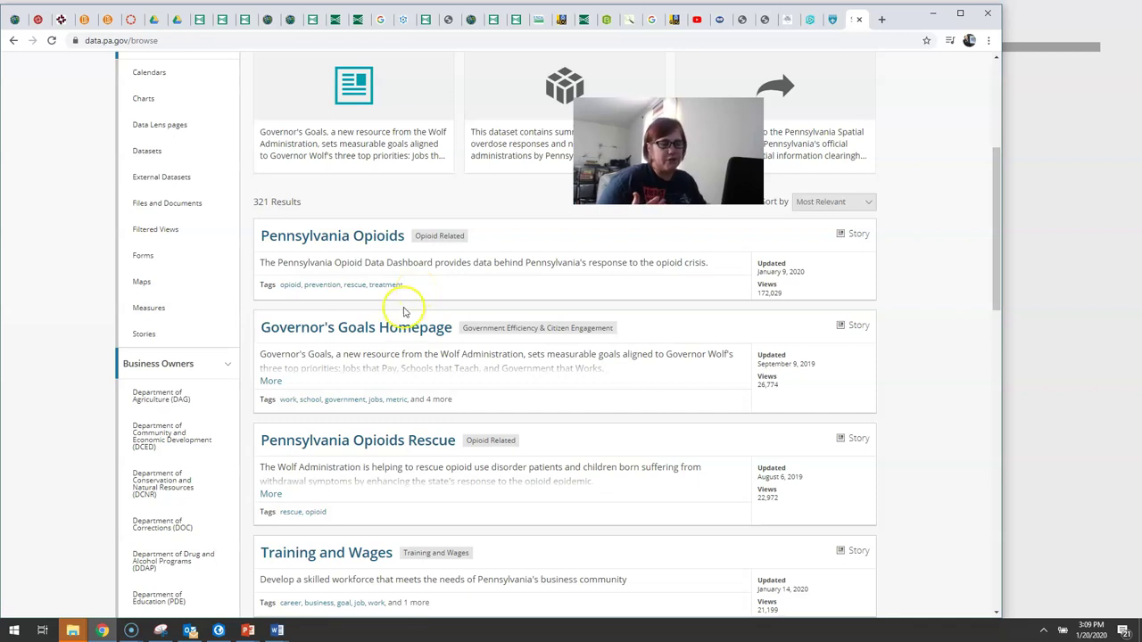
Switch back to the PowerPoint slide show and open the York County Open Data link on the Open Data Sites slide.
click(252, 631)
click(267, 582)
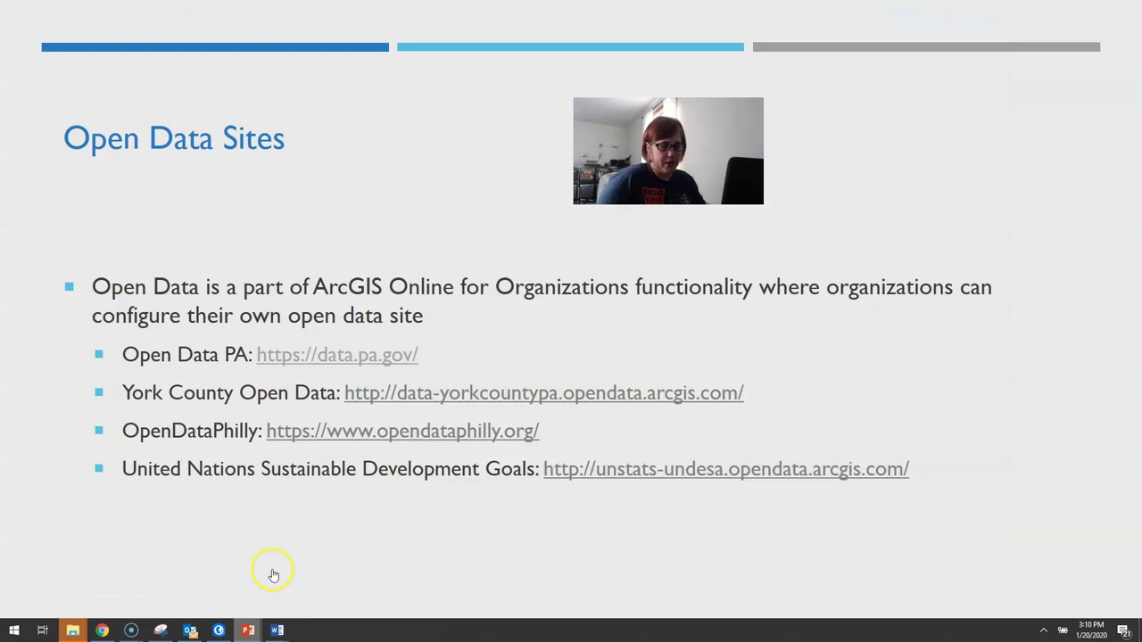
click(404, 397)
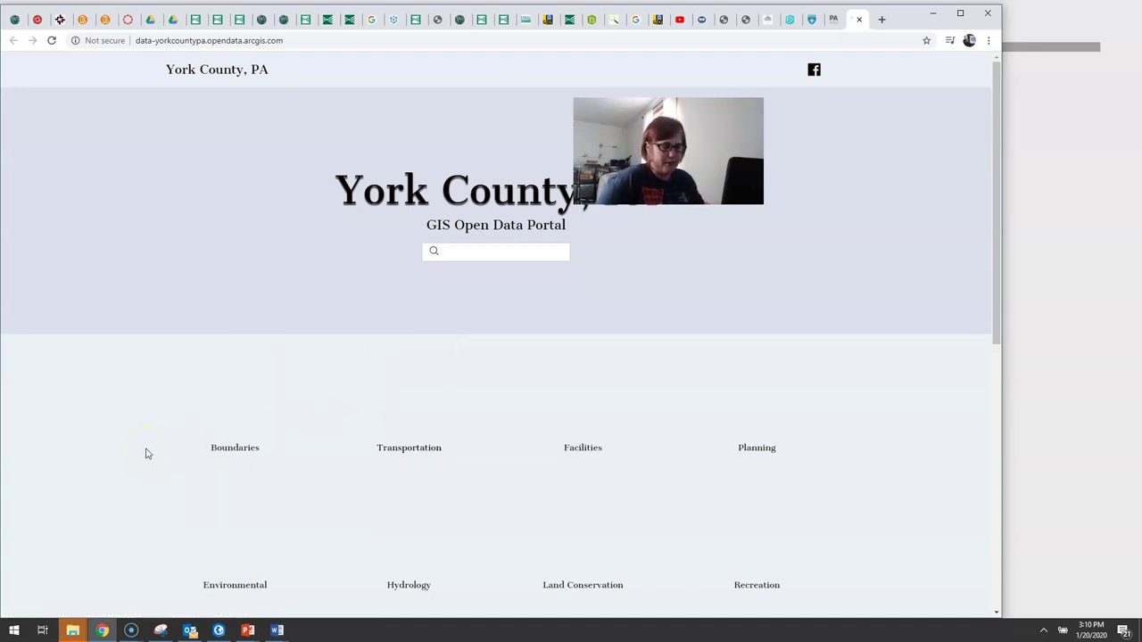
Browse the York County portal's home page and open the School Districts dataset from the Boundaries category.
scroll(166, 438, down, 3)
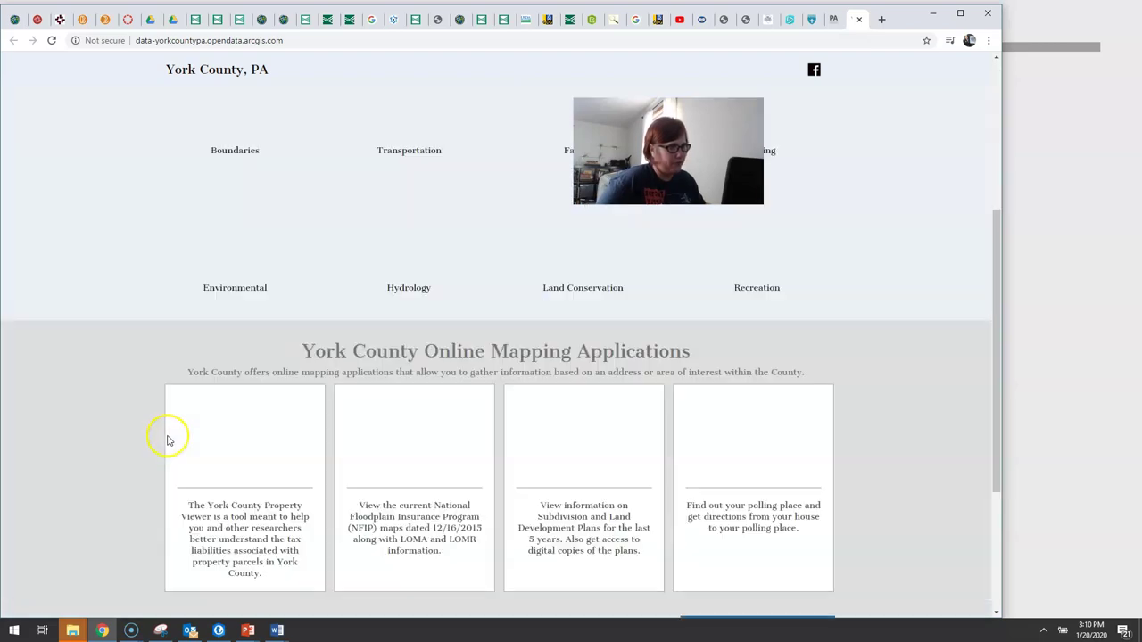
scroll(168, 438, up, 3)
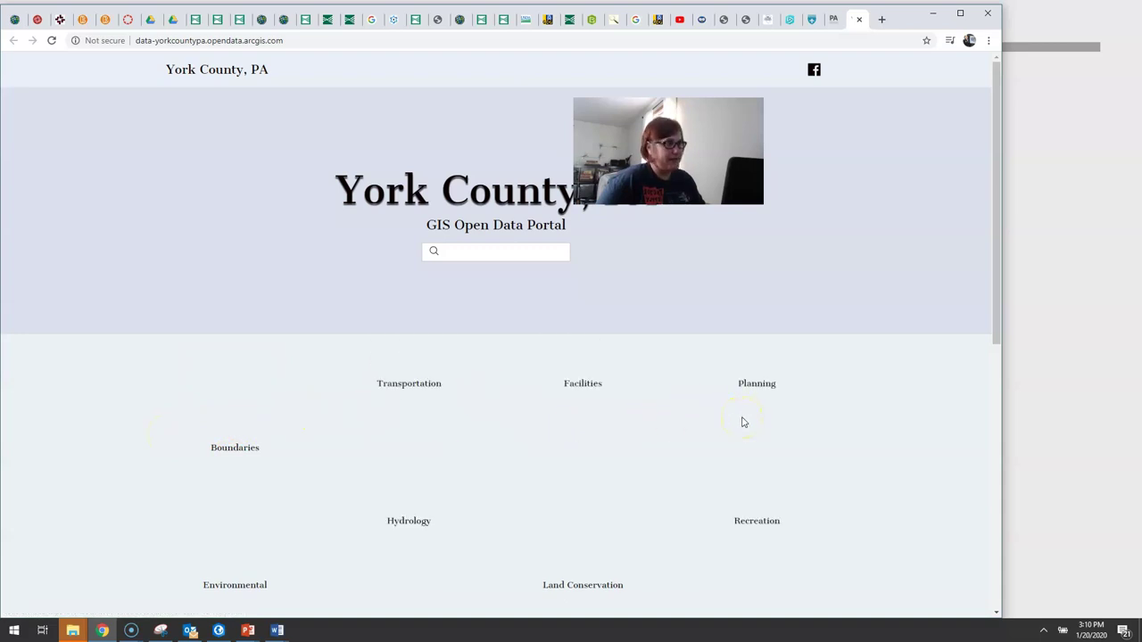
click(738, 523)
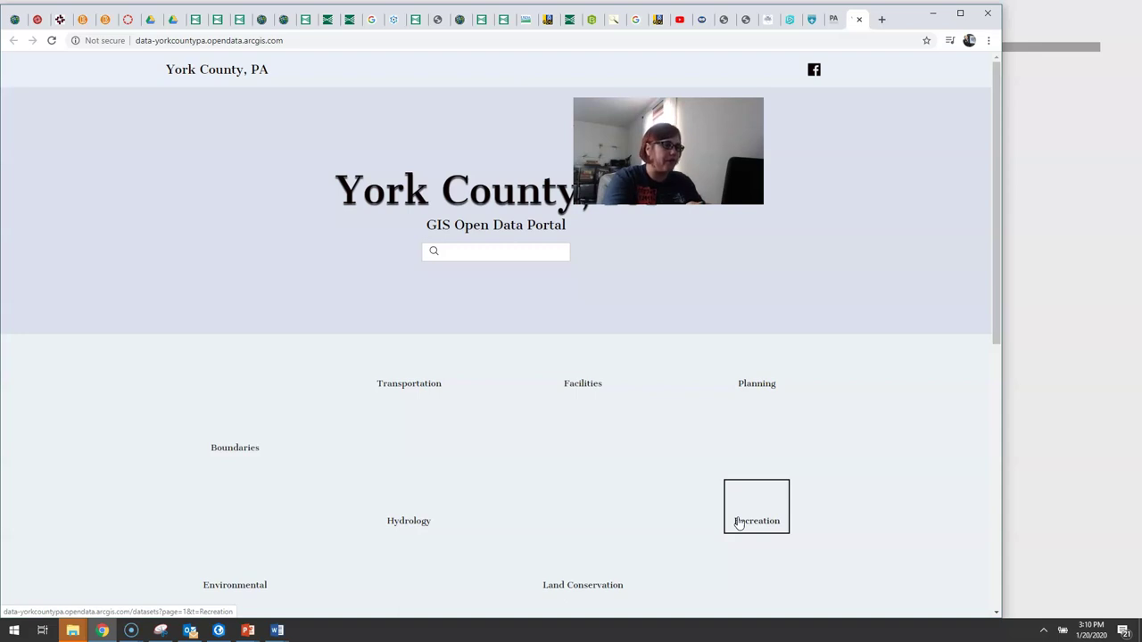
scroll(562, 494, down, 3)
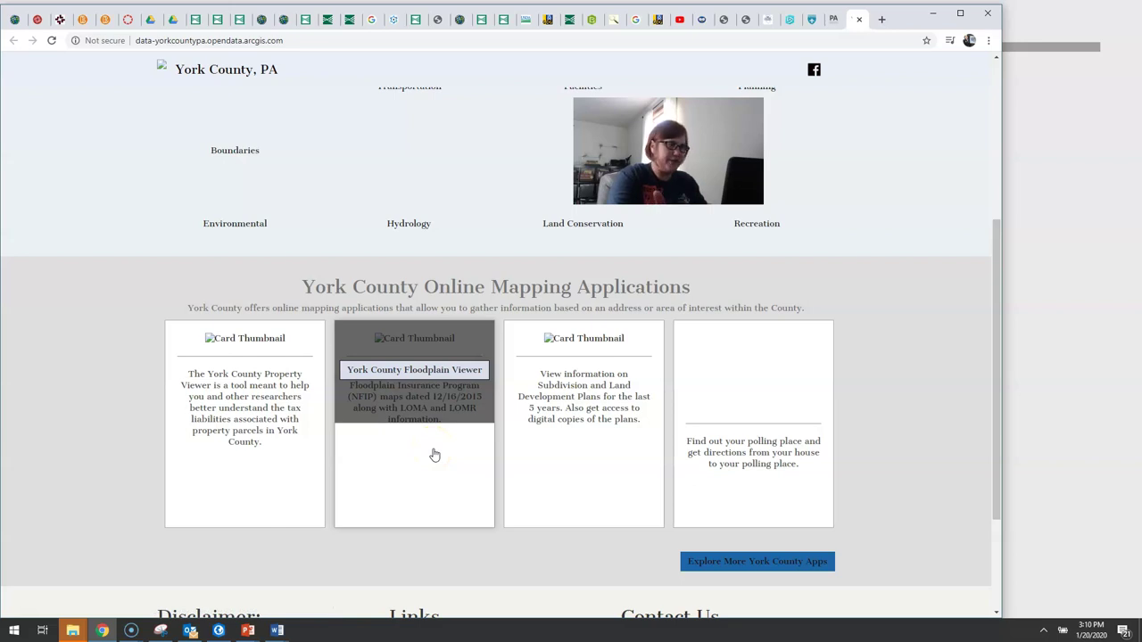
scroll(435, 455, up, 3)
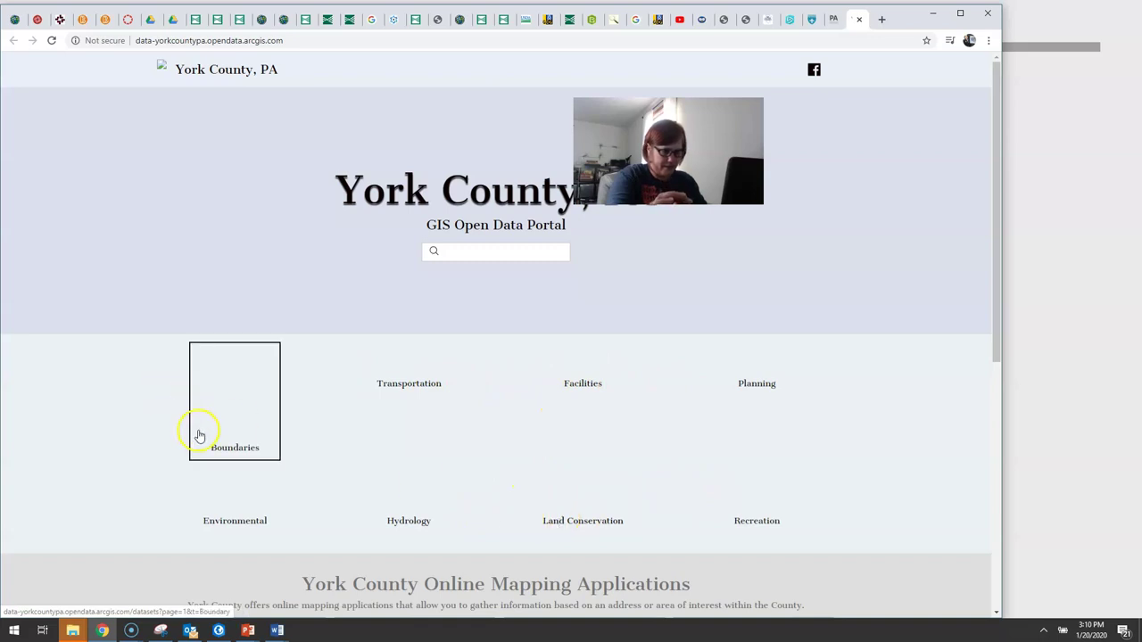
click(246, 442)
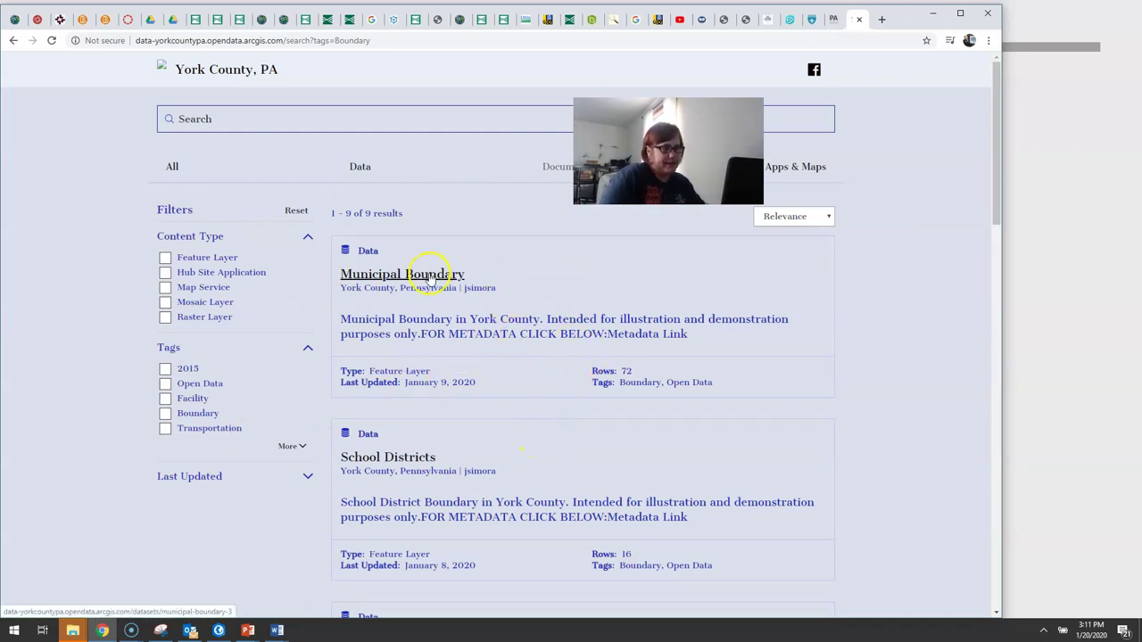
click(406, 459)
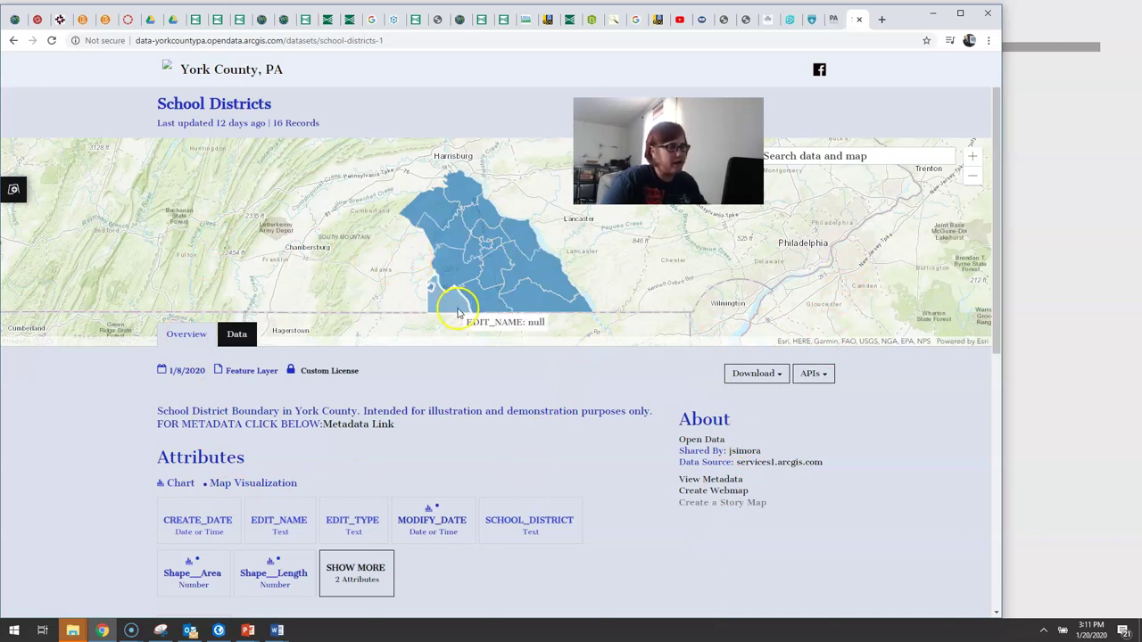
Review the full-dataset download formats offered for School Districts, then dismiss the list.
click(779, 378)
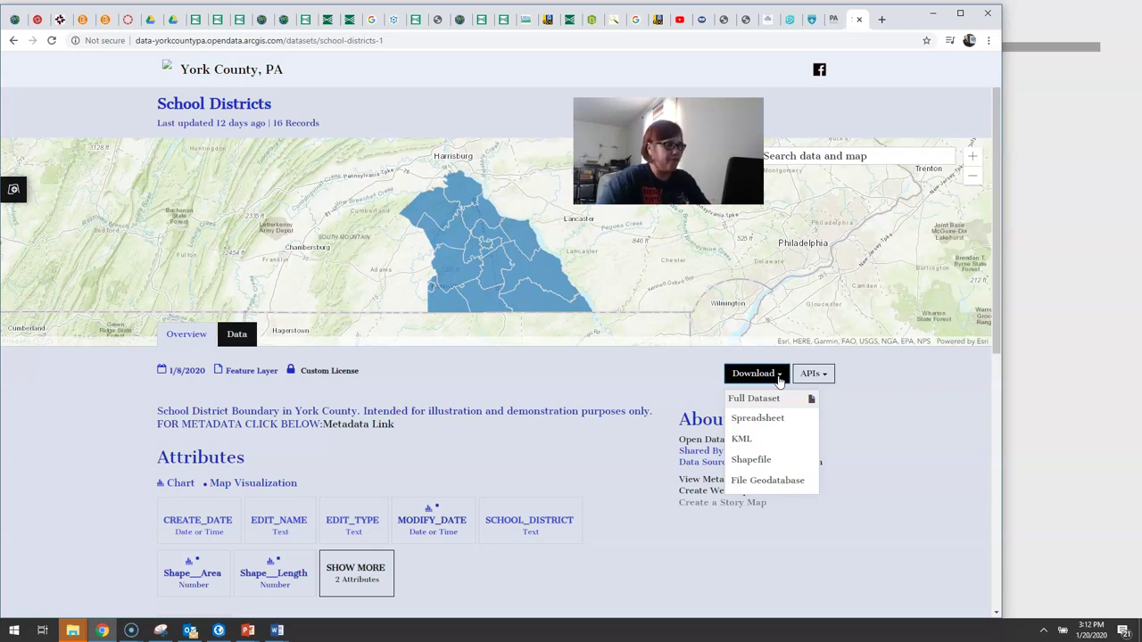
click(754, 446)
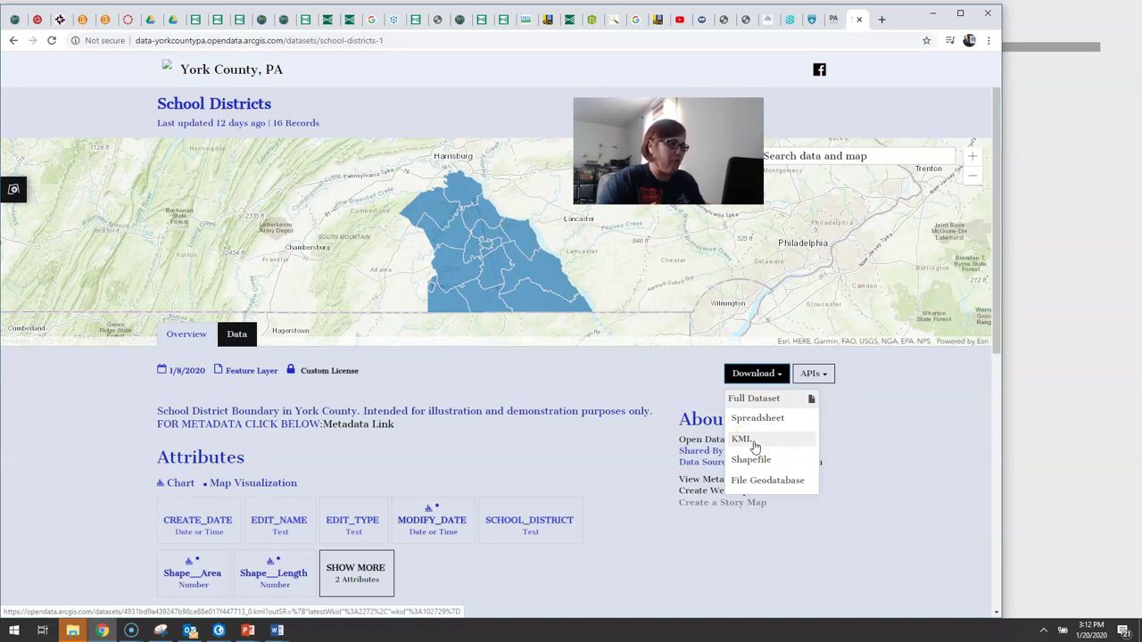
click(756, 426)
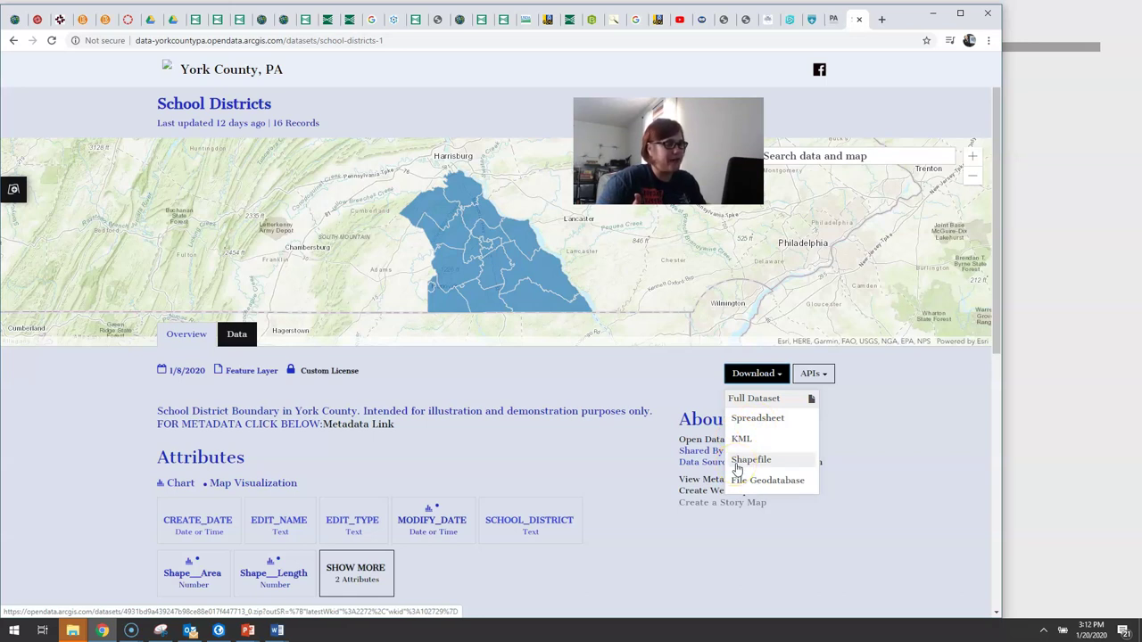
click(738, 419)
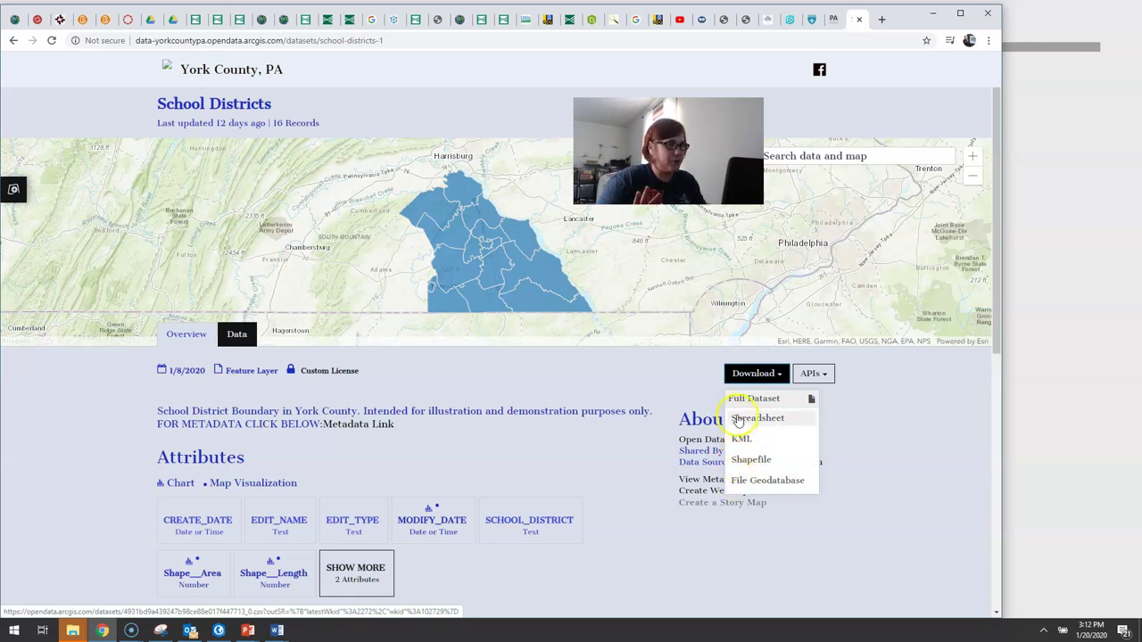
click(692, 537)
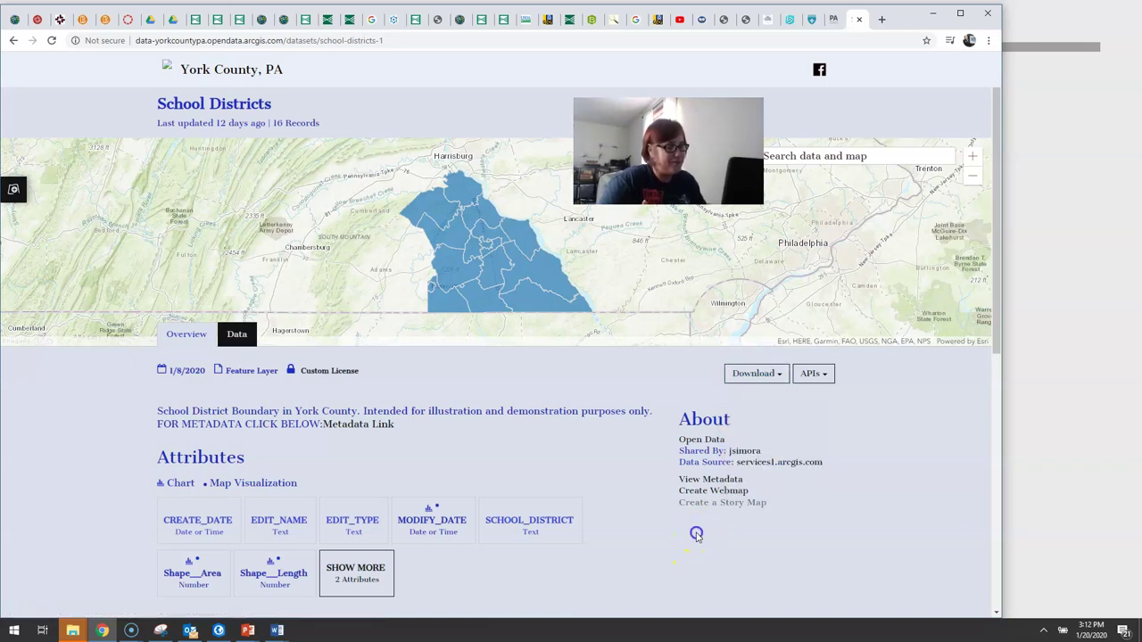
click(713, 494)
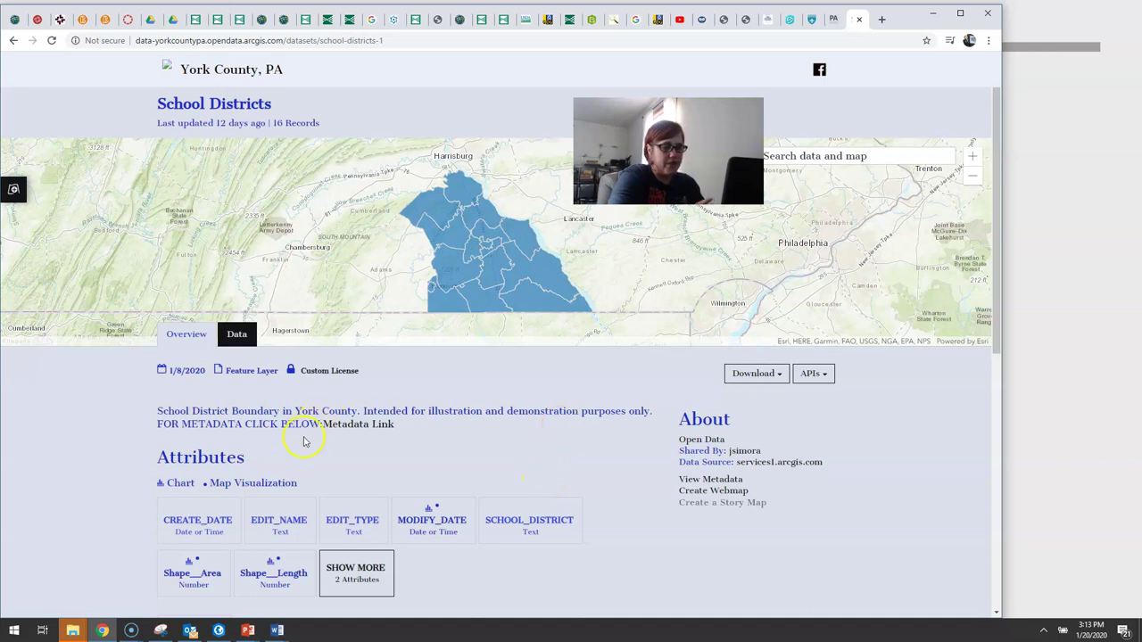
Examine the attributes and related data on the School Districts overview.
scroll(297, 422, down, 3)
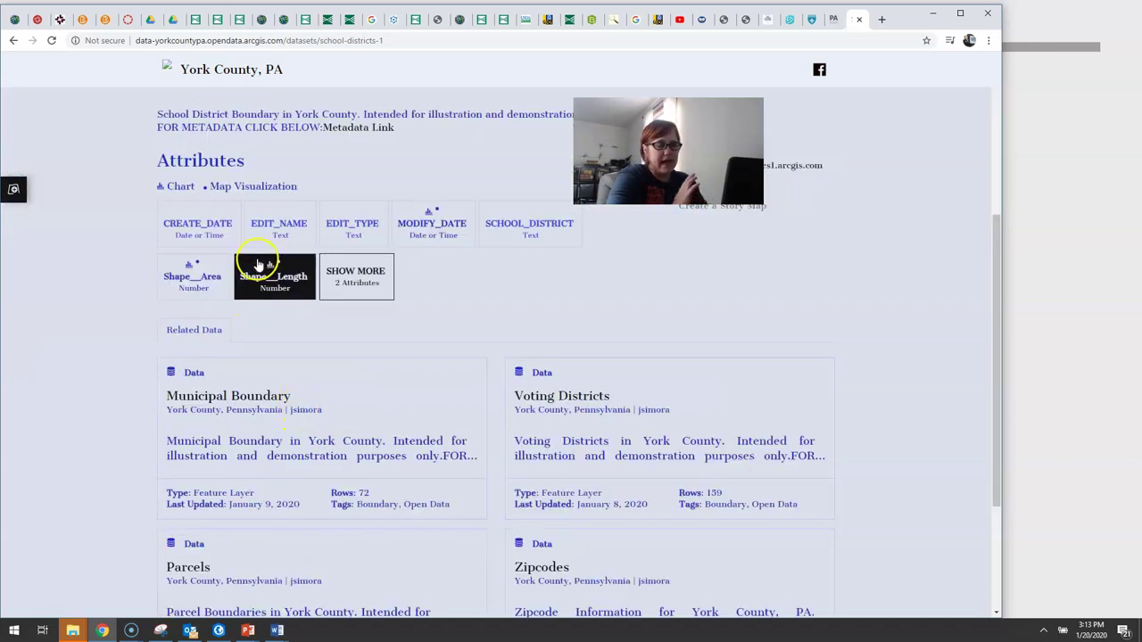
scroll(251, 332, up, 3)
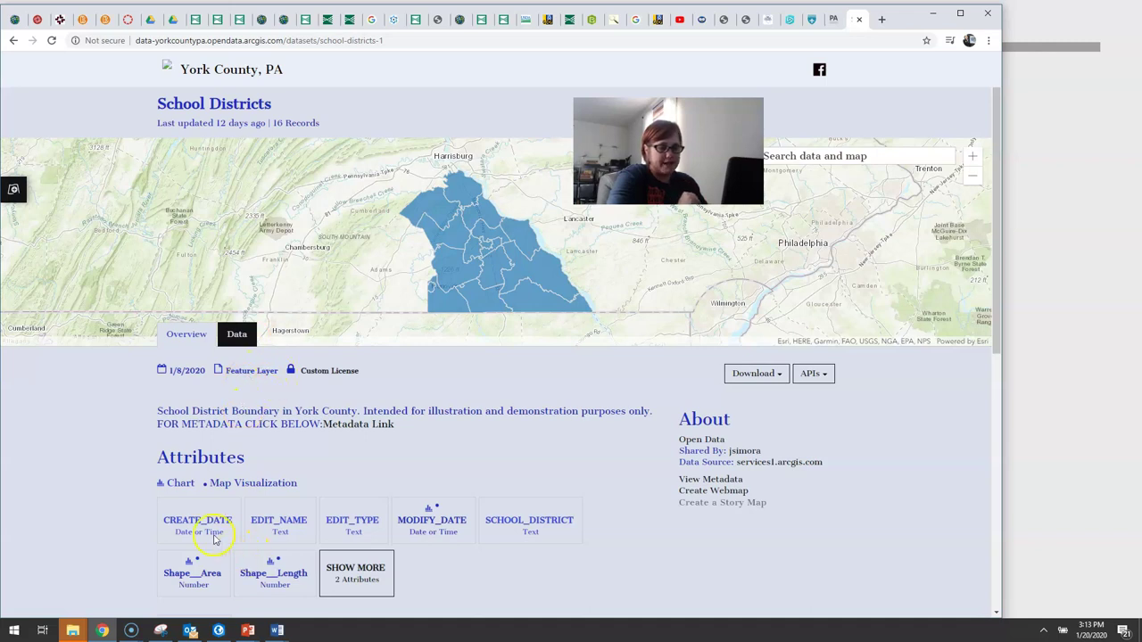
click(348, 589)
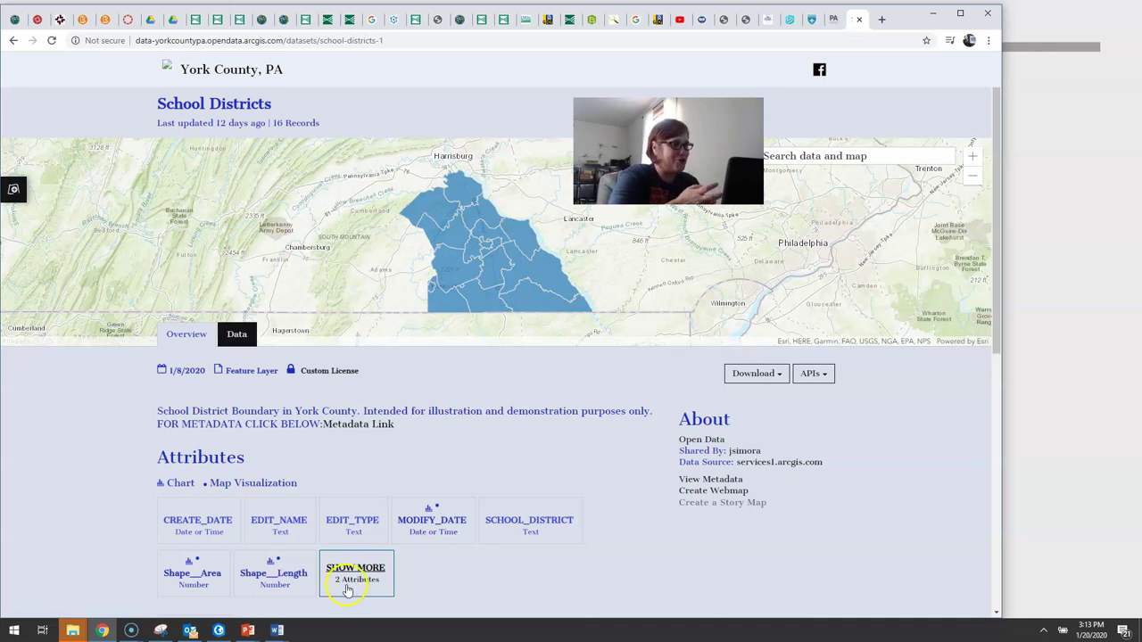
click(342, 593)
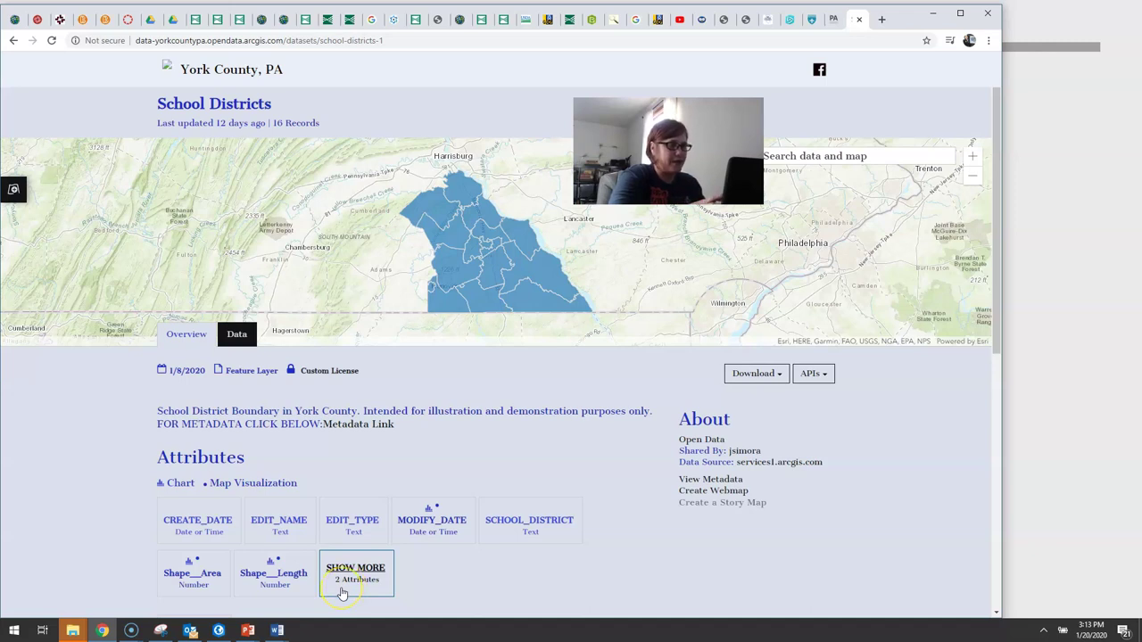
click(529, 406)
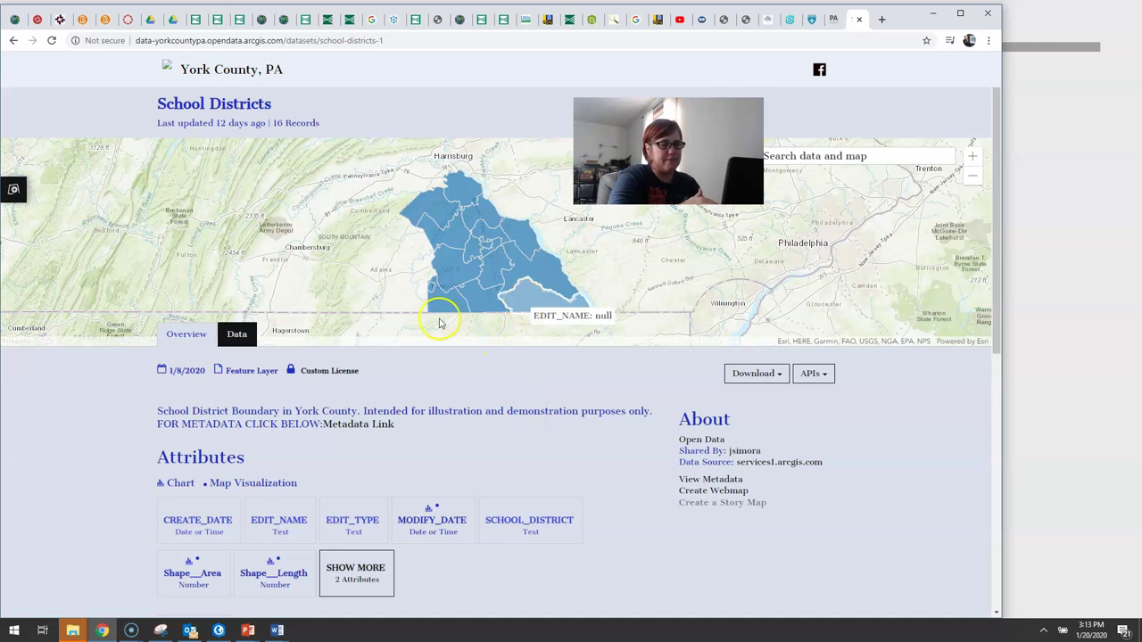
Open the School Districts data table and examine its records and columns through Shape__Length.
click(237, 333)
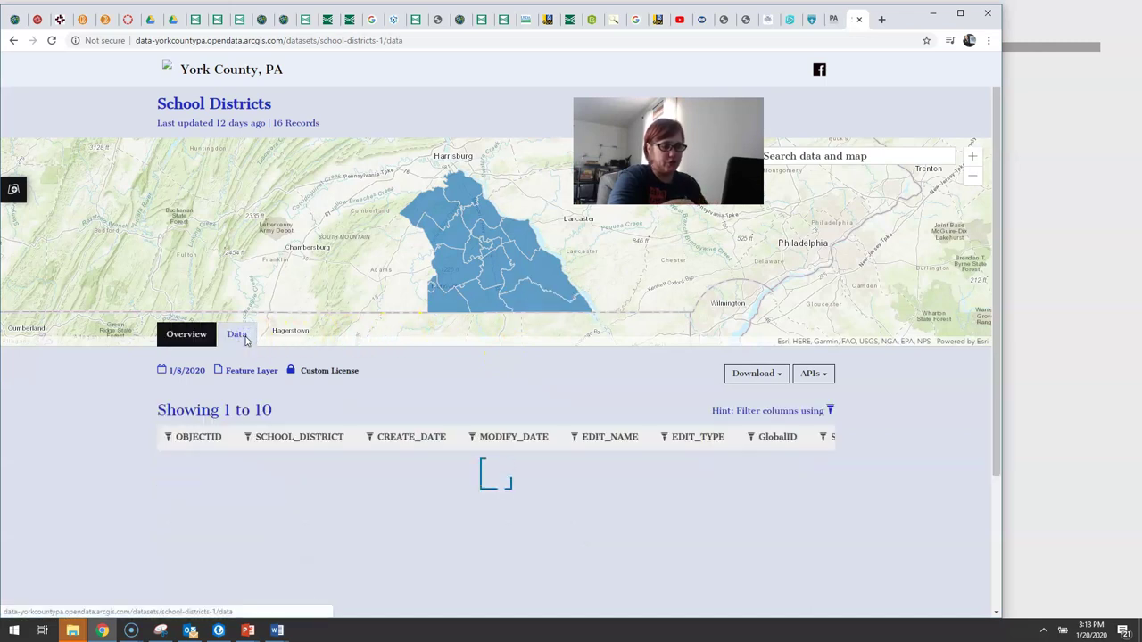
click(265, 454)
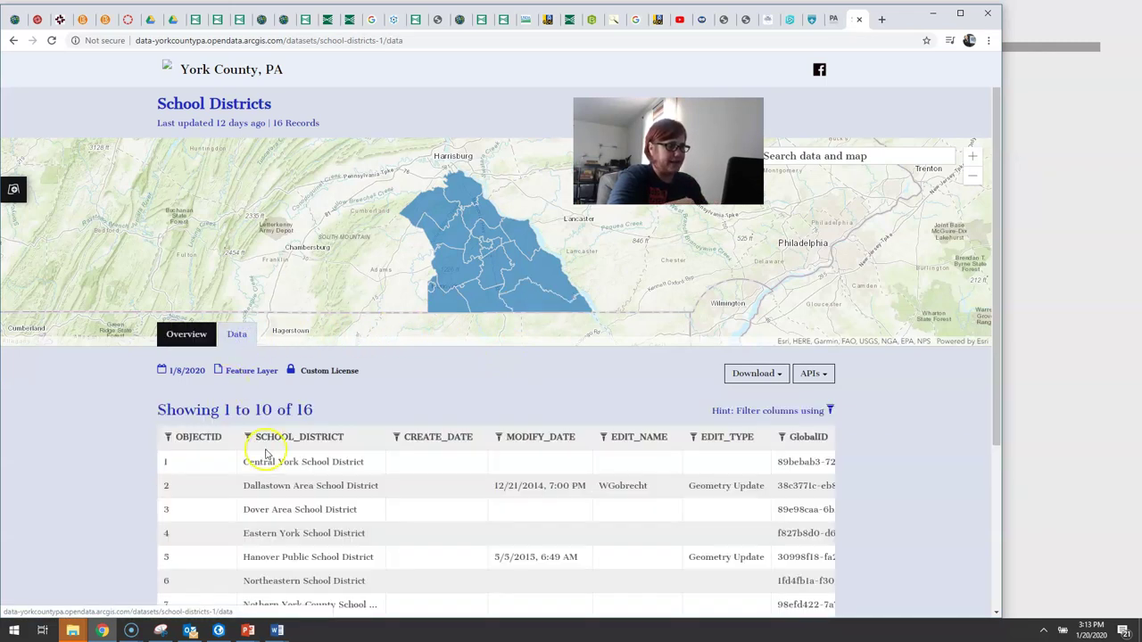
scroll(513, 509, down, 3)
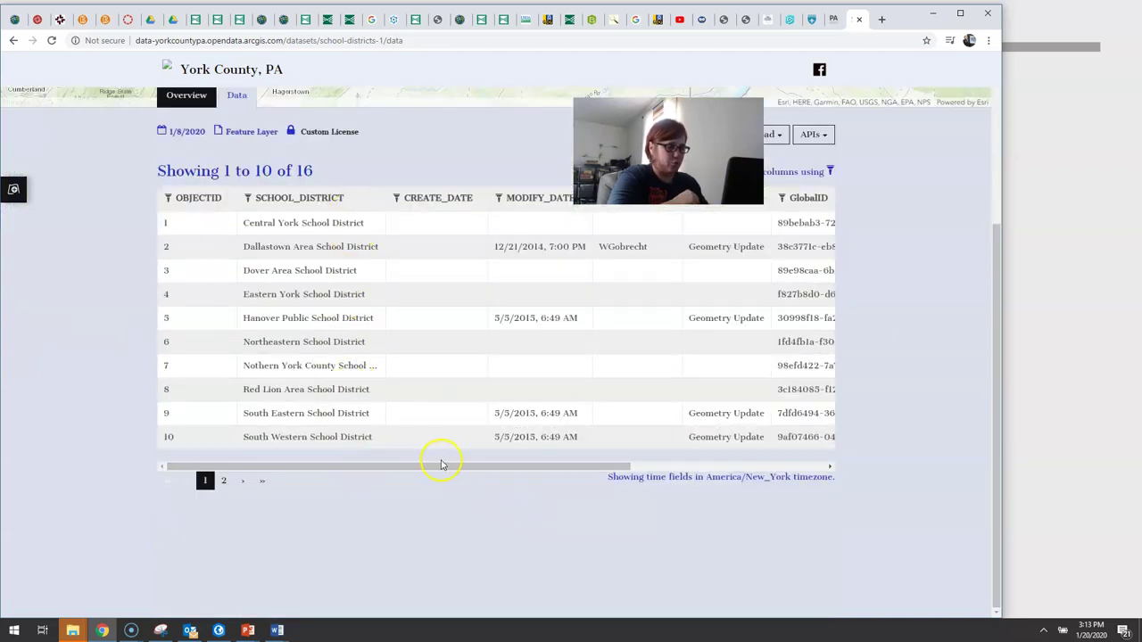
drag(477, 467, 815, 477)
click(533, 375)
scroll(526, 393, up, 3)
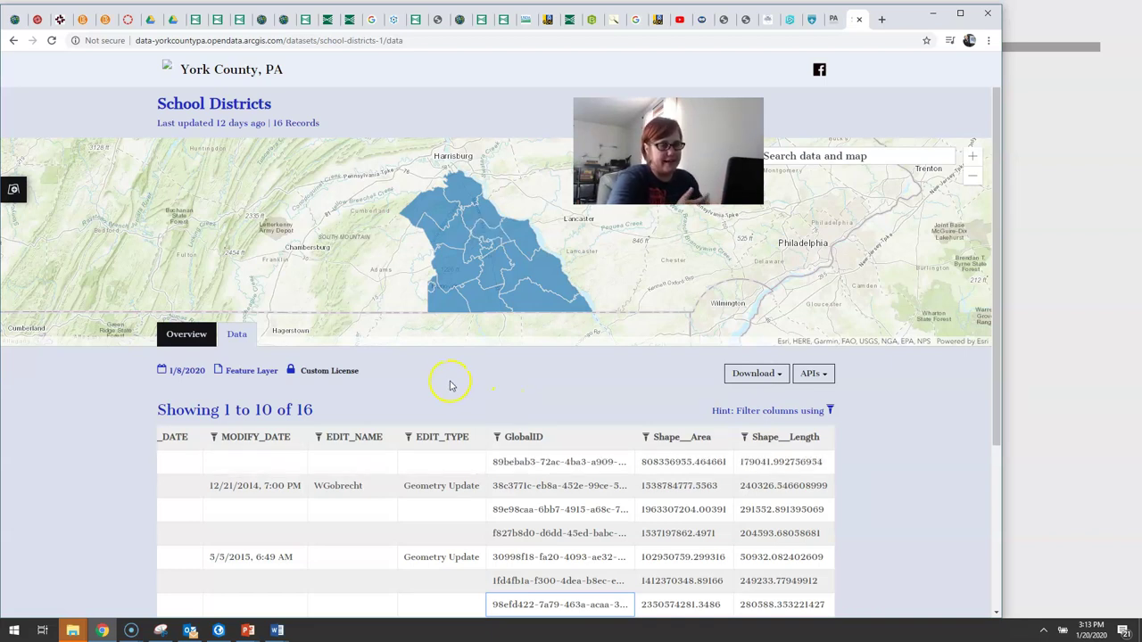
Switch back to the PowerPoint slide show and advance to the USGS National Geospatial Program slide.
click(250, 631)
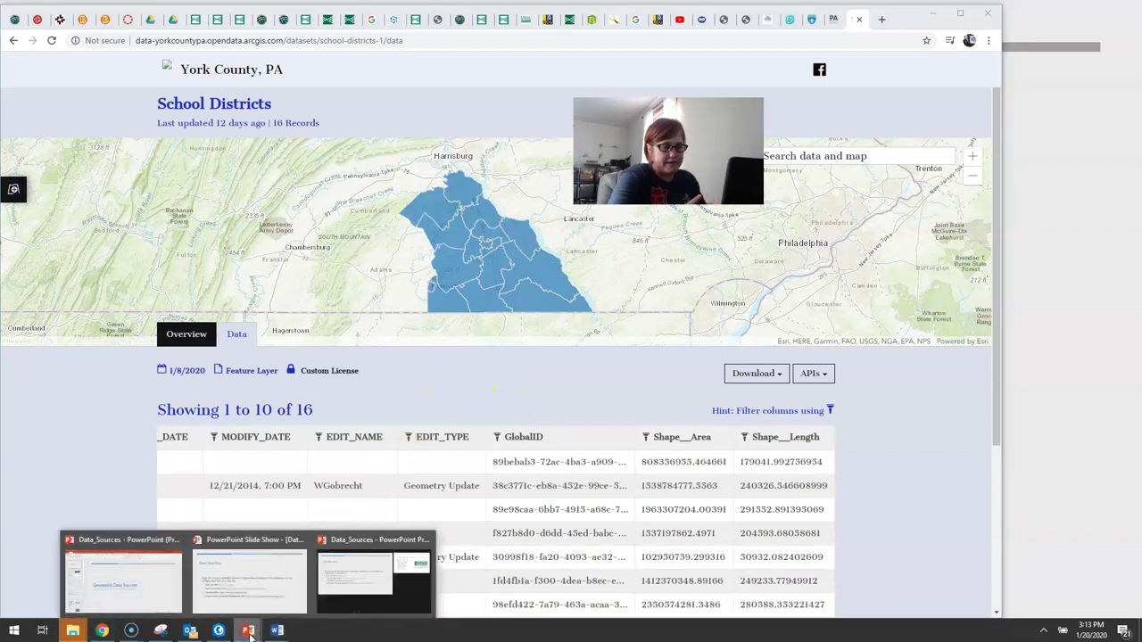
click(253, 592)
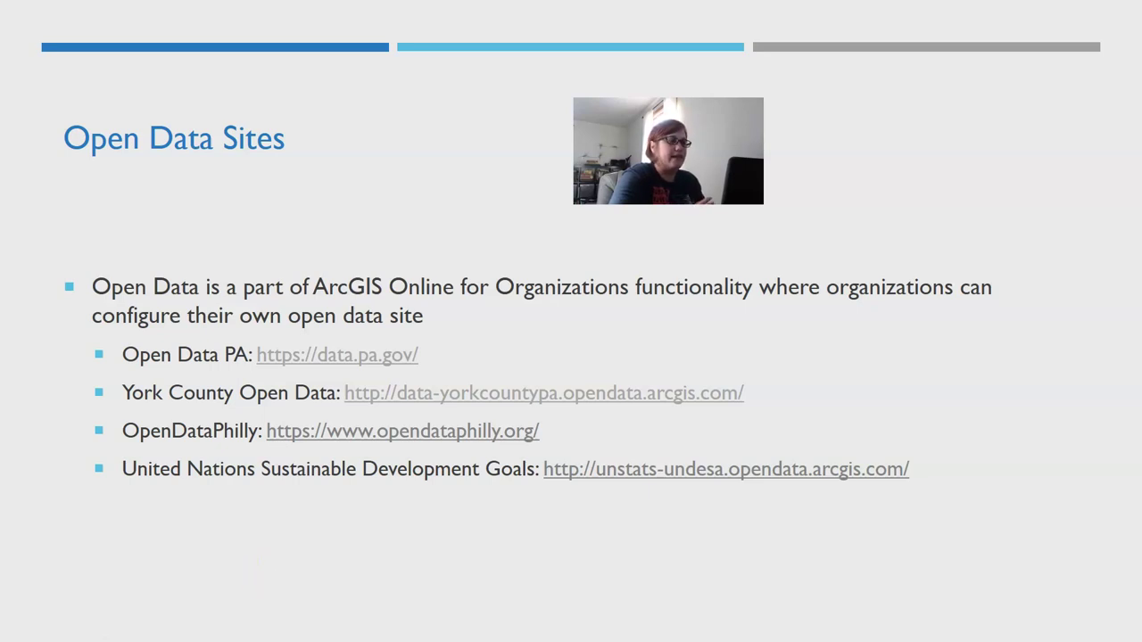
click(312, 520)
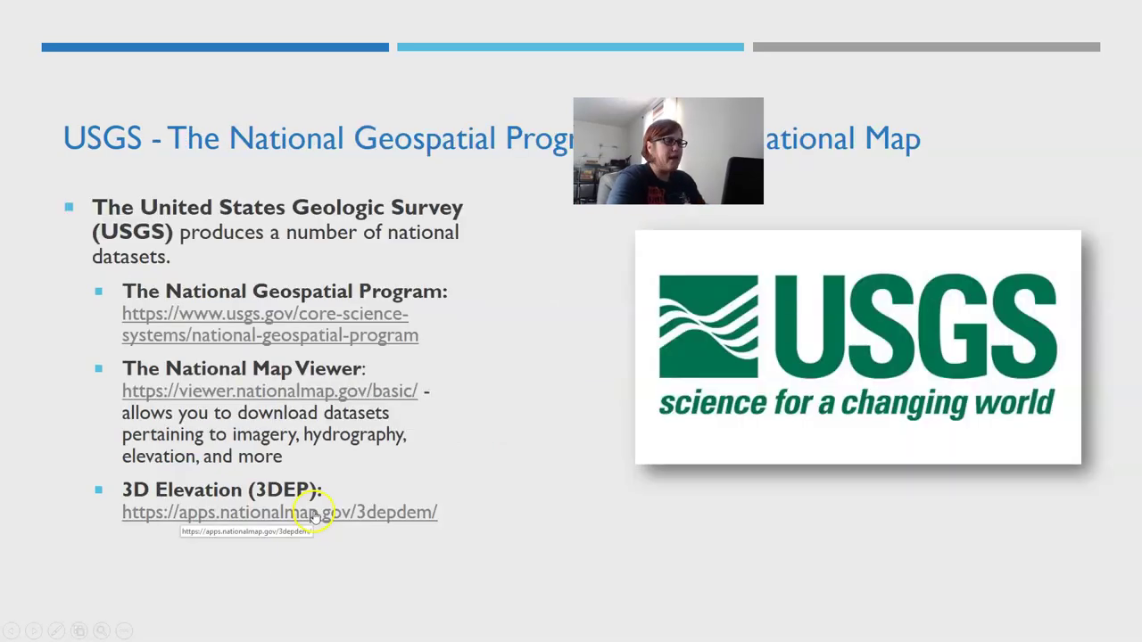
drag(668, 151, 579, 491)
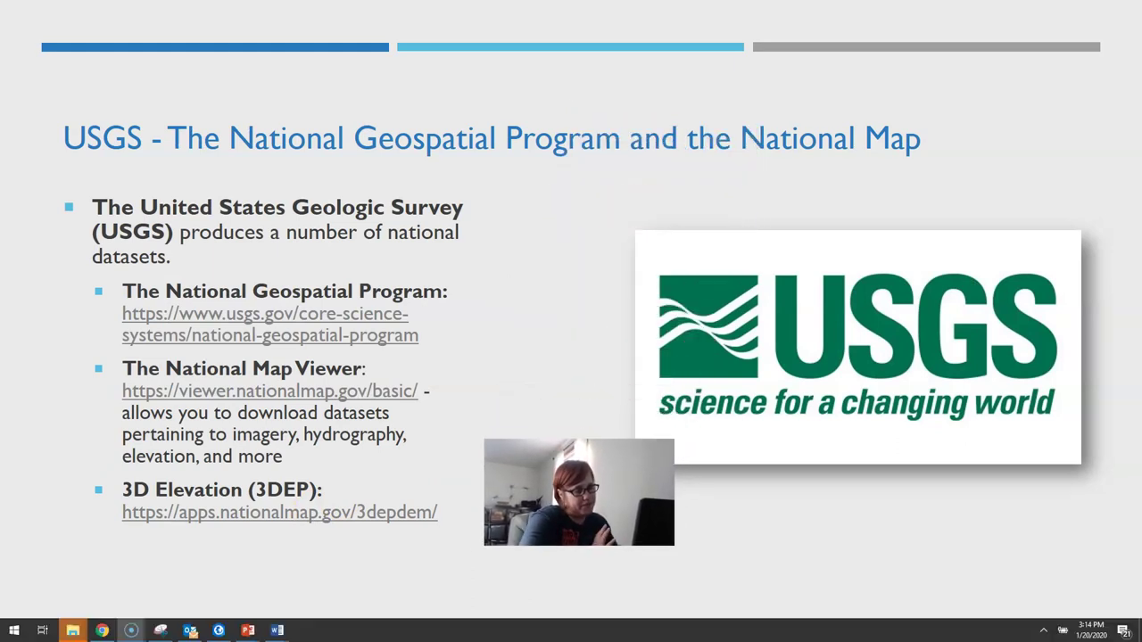